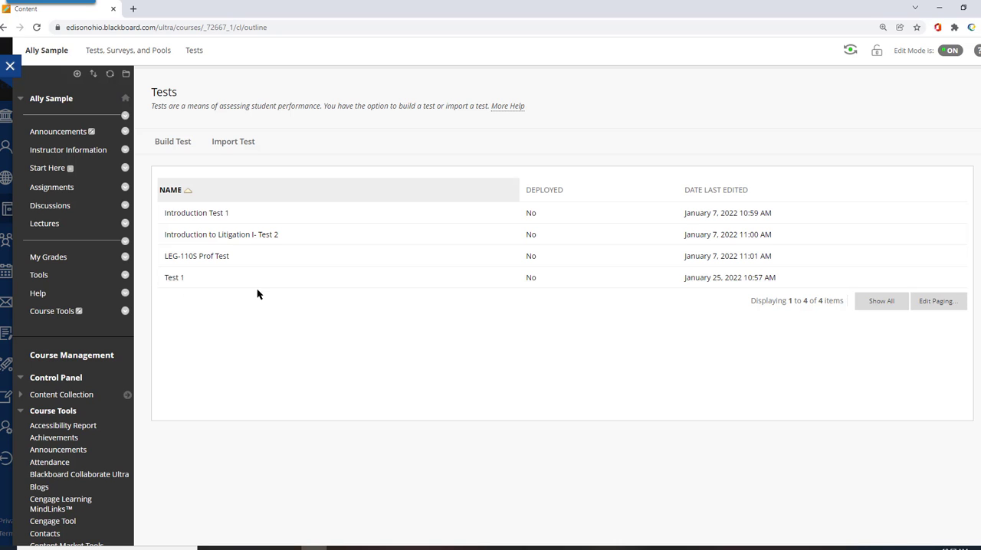
# Add the existing test "Test 1" to the Assignments content area as a test assessment
pyautogui.click(48, 188)
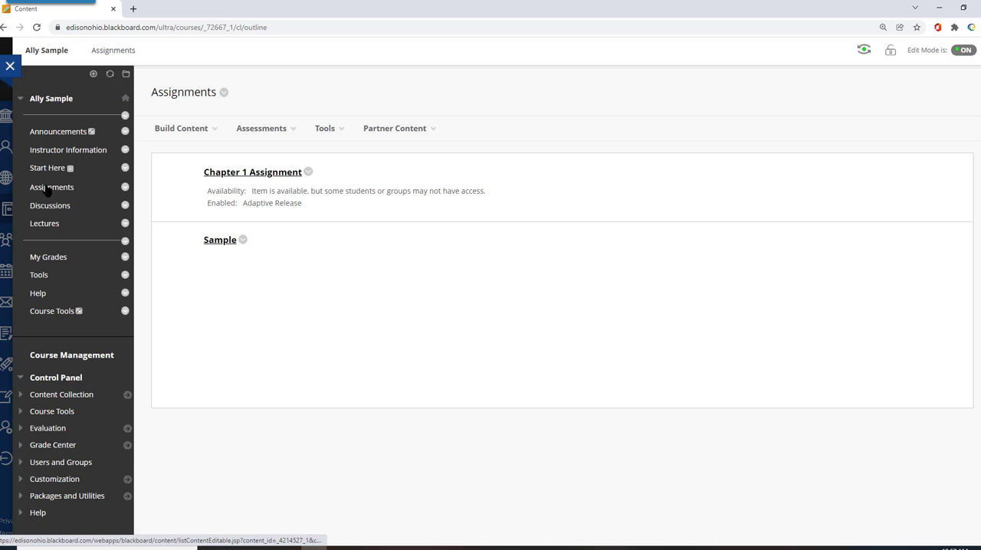
pyautogui.click(257, 132)
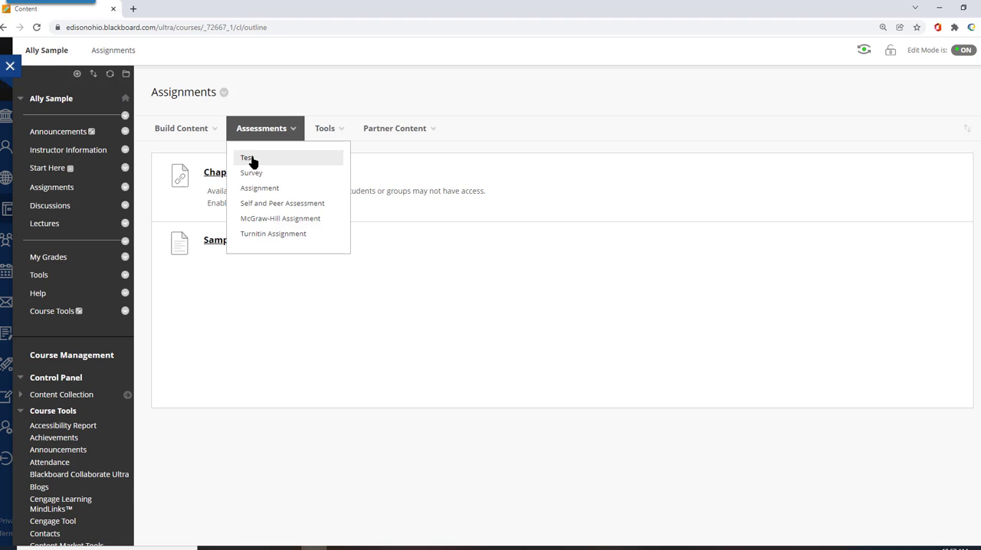
pyautogui.click(250, 159)
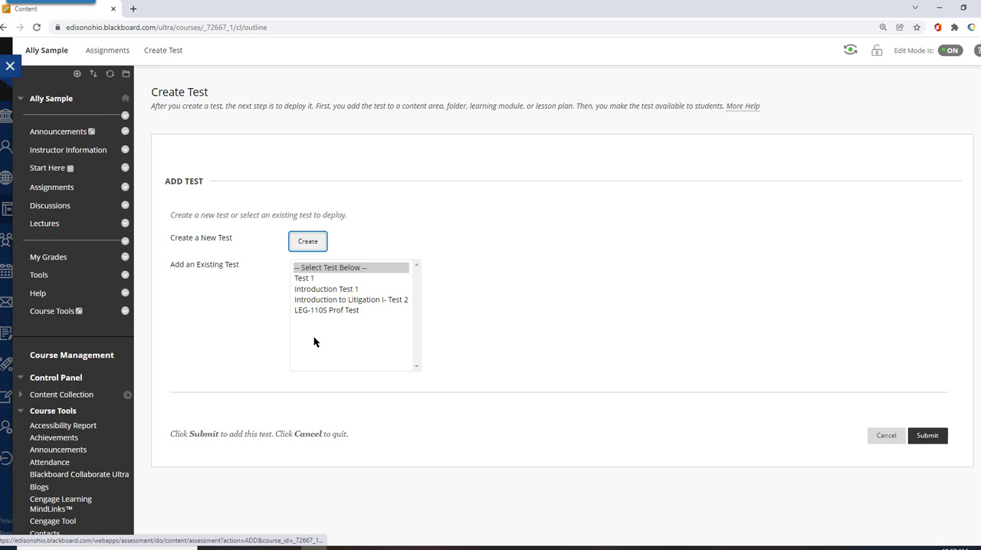
pyautogui.click(302, 279)
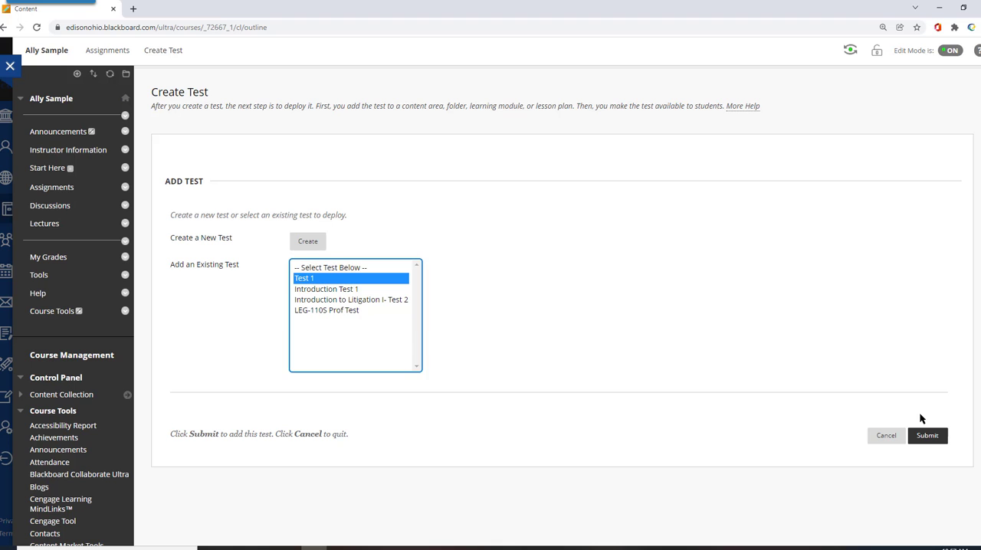
pyautogui.click(929, 436)
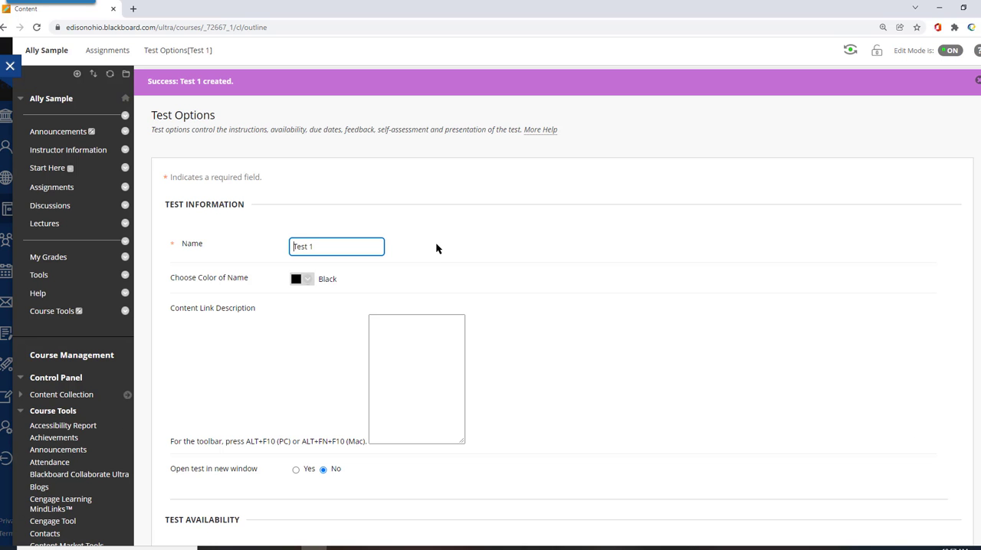
# Make Test 1 available to students, allow unlimited multiple attempts, and submit the test options
pyautogui.scroll(-5, 532, 272)
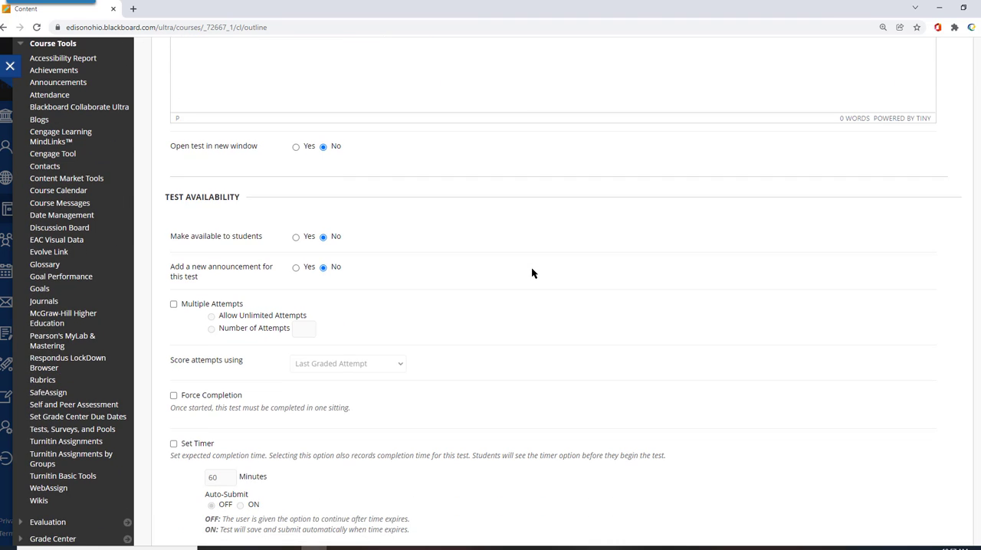
pyautogui.scroll(5, 530, 270)
pyautogui.scroll(-5, 518, 267)
pyautogui.click(296, 237)
pyautogui.scroll(-1, 391, 253)
pyautogui.click(174, 253)
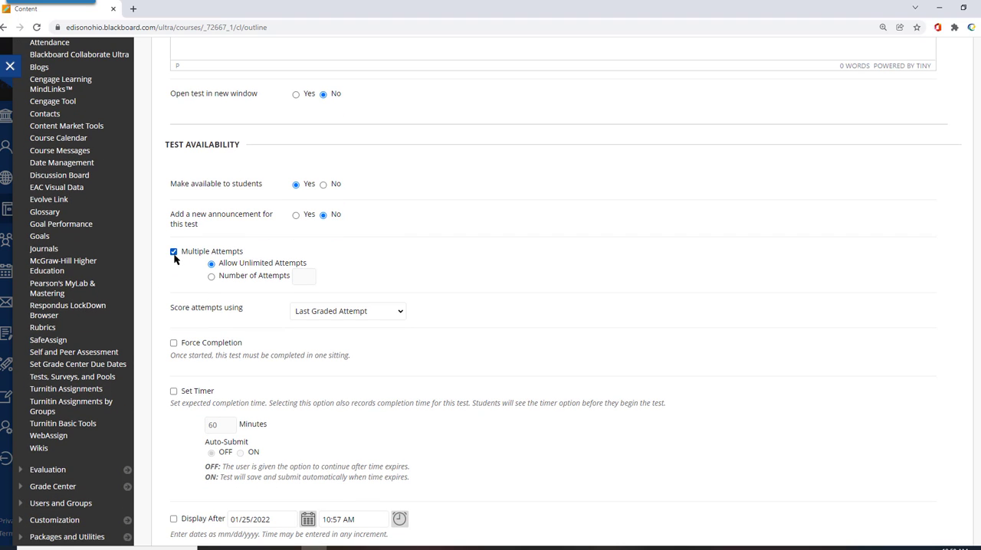
pyautogui.scroll(-4, 486, 335)
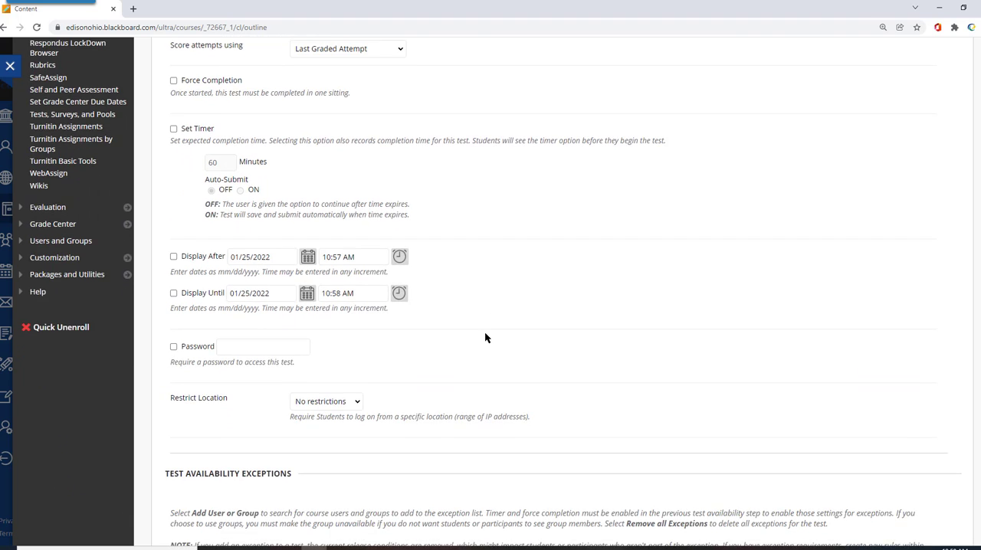
pyautogui.scroll(-13, 485, 337)
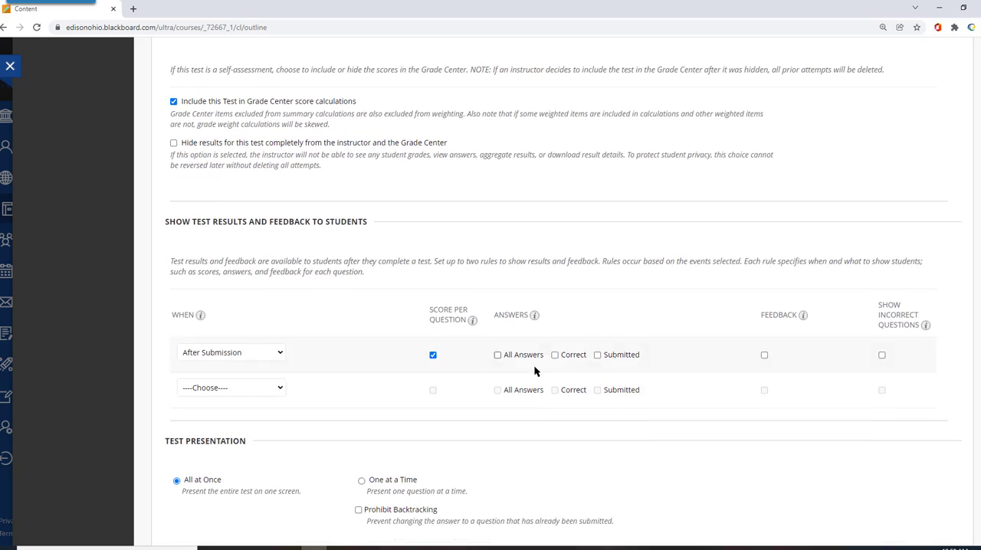
pyautogui.scroll(-2, 535, 371)
pyautogui.click(940, 497)
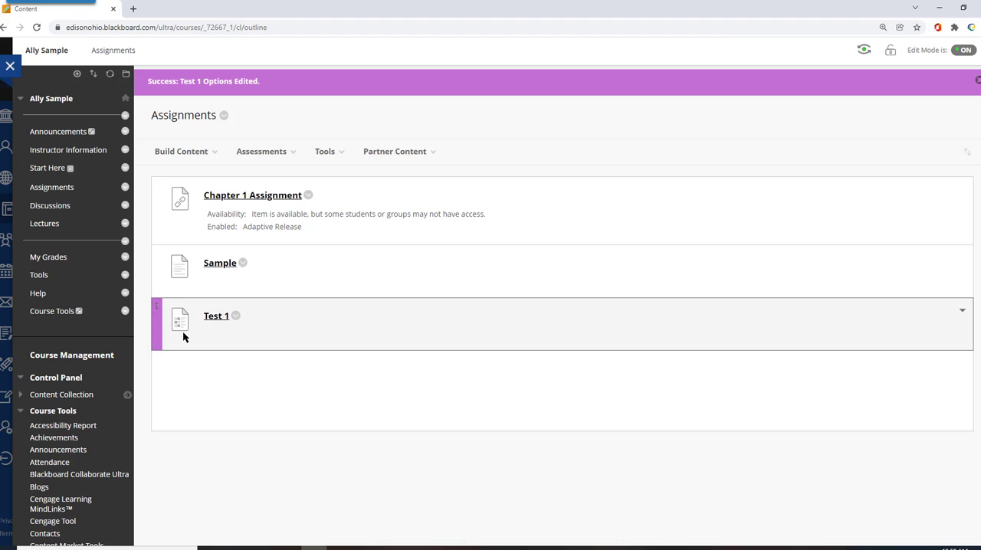
# Open the course's Tests list in Tests, Surveys, and Pools to check where Test 1 is deployed
pyautogui.scroll(-3, 73, 495)
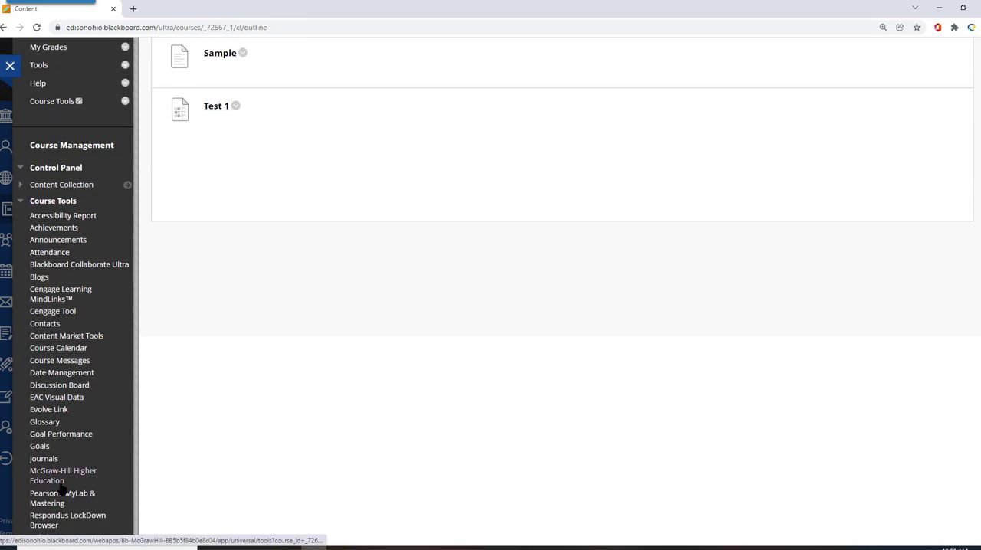
pyautogui.scroll(-1, 72, 495)
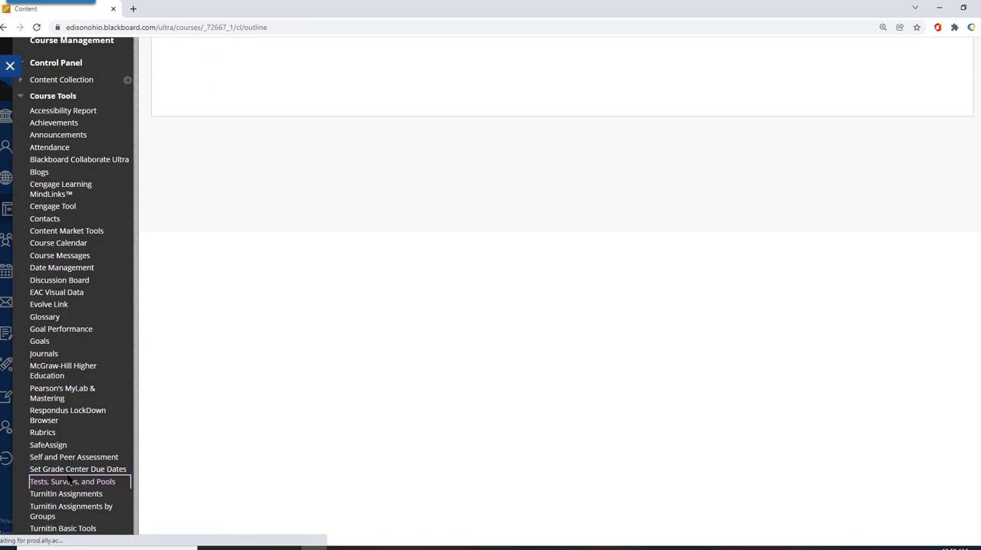
pyautogui.click(63, 480)
pyautogui.click(184, 146)
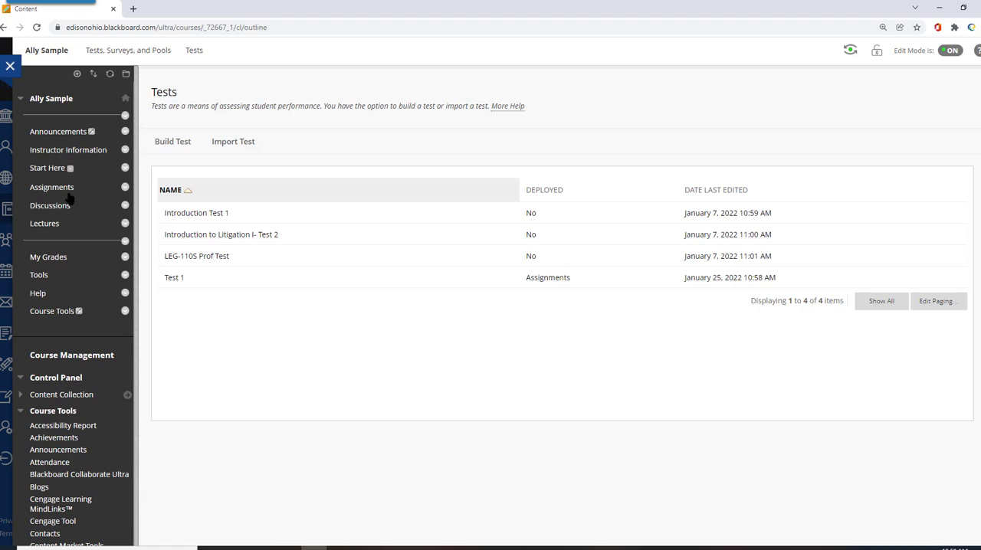
# Open the Respondus LockDown Browser dashboard from the course tools
pyautogui.scroll(-1, 199, 371)
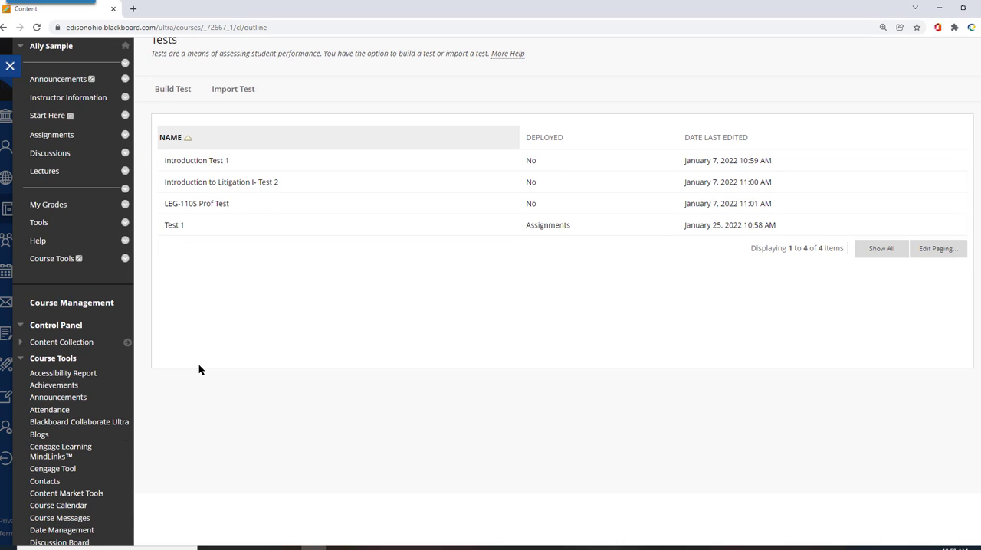
pyautogui.scroll(-2, 184, 354)
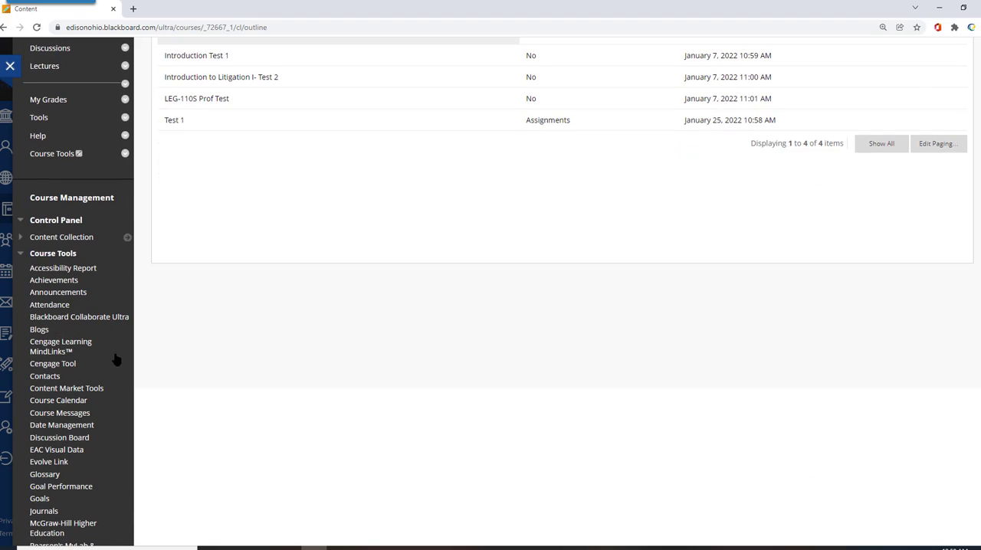
pyautogui.click(52, 254)
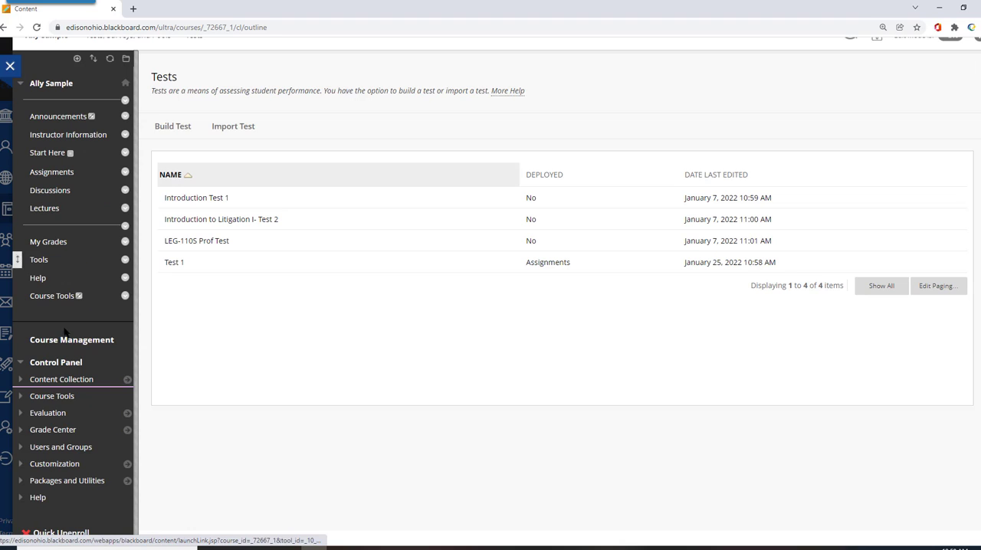
pyautogui.click(46, 397)
pyautogui.scroll(-5, 46, 414)
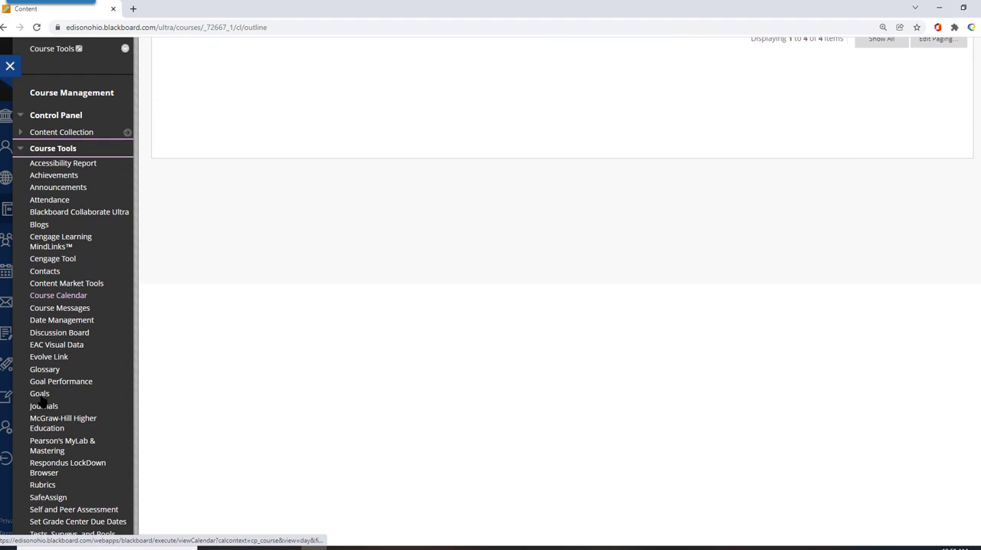
pyautogui.click(48, 469)
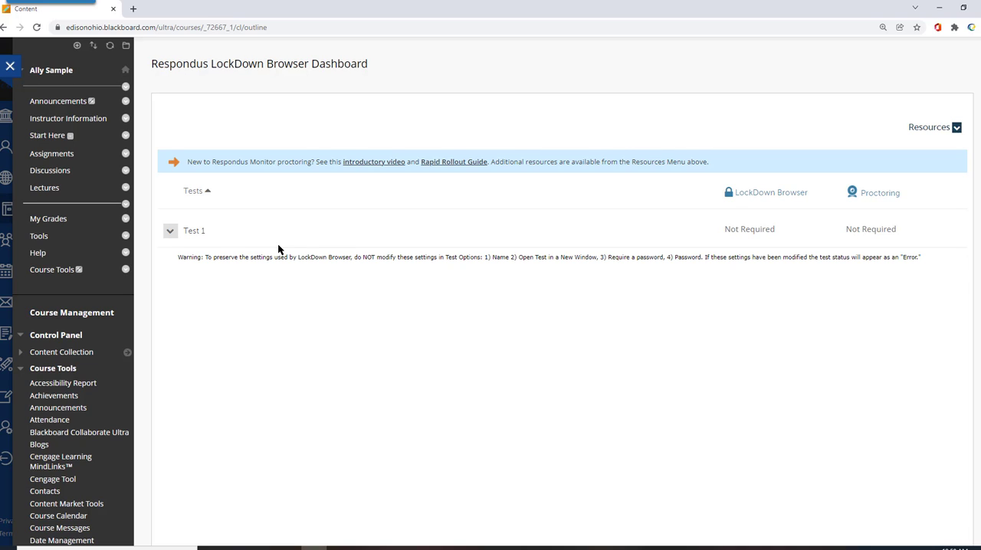
# Open the LockDown Browser settings of Test 1 and require Respondus LockDown Browser for the exam
pyautogui.click(170, 232)
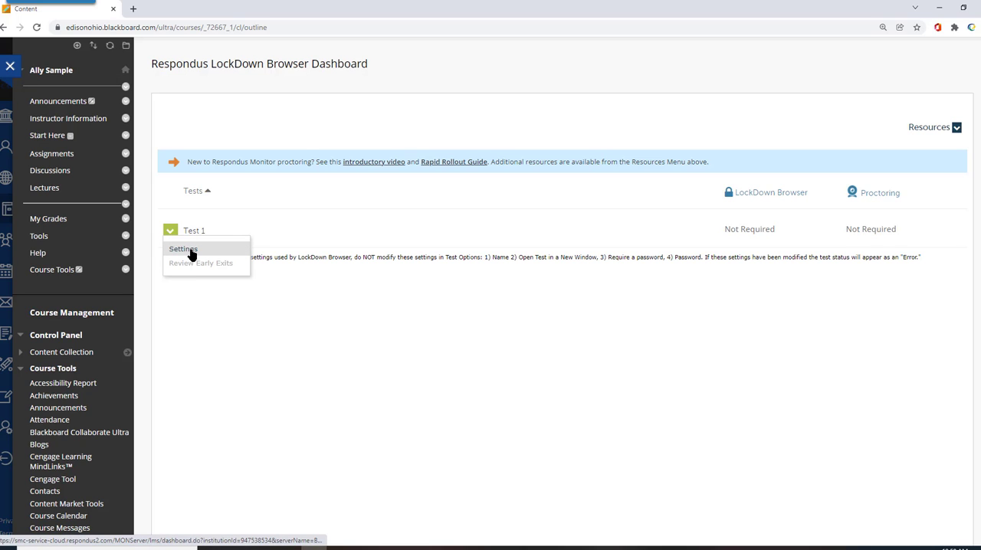
pyautogui.click(184, 250)
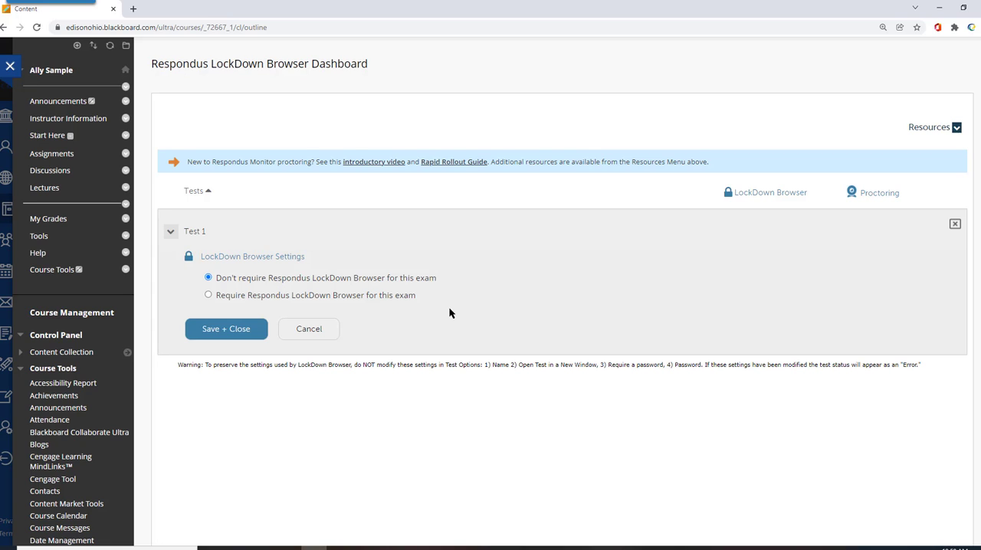
pyautogui.click(208, 295)
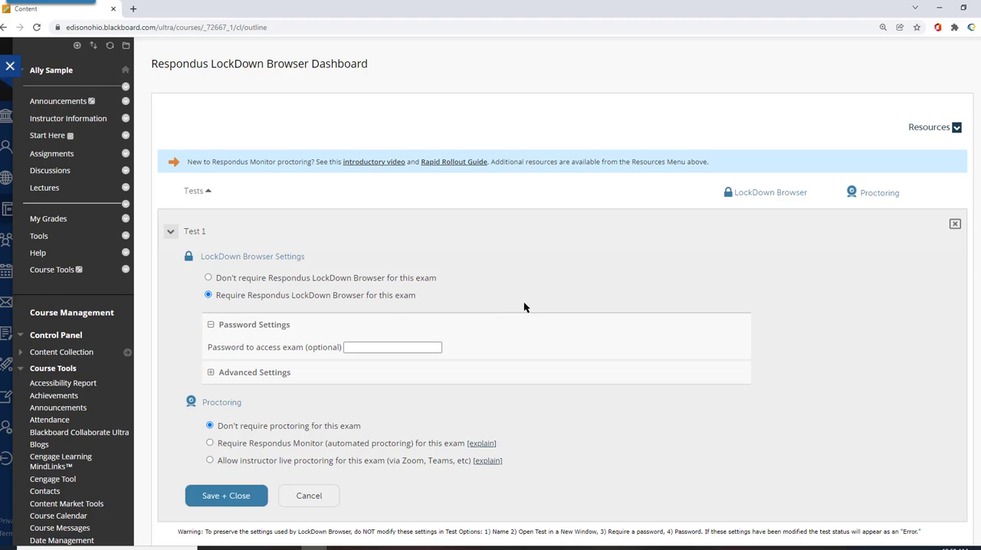
# Enable the Scientific Calculator in Test 1's advanced LockDown Browser settings, and save the settings
pyautogui.scroll(-2, 526, 306)
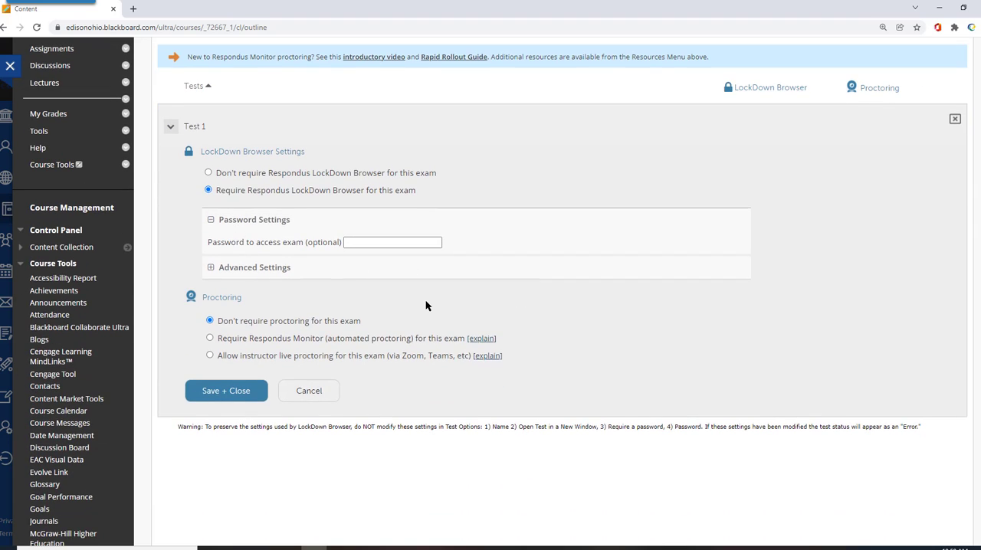
pyautogui.click(211, 268)
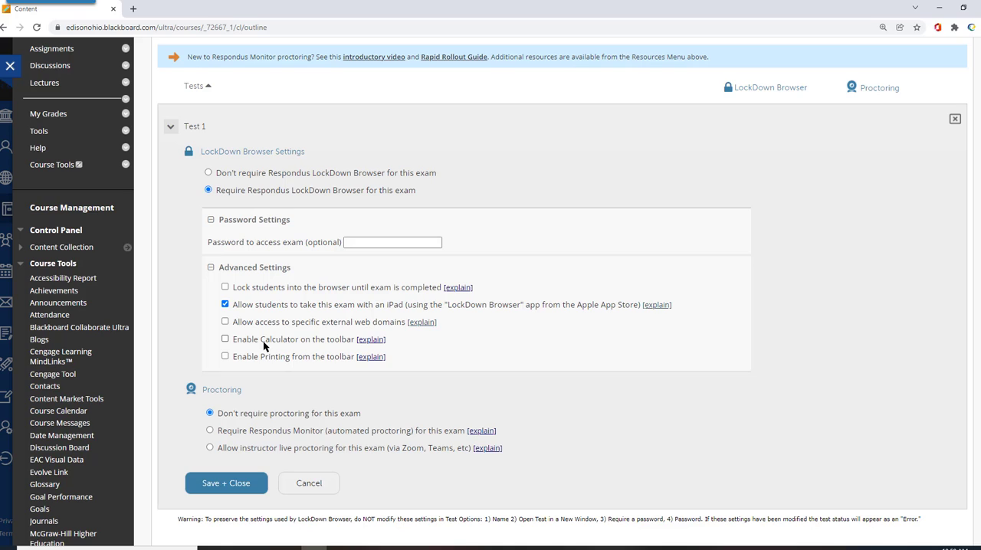
pyautogui.click(225, 341)
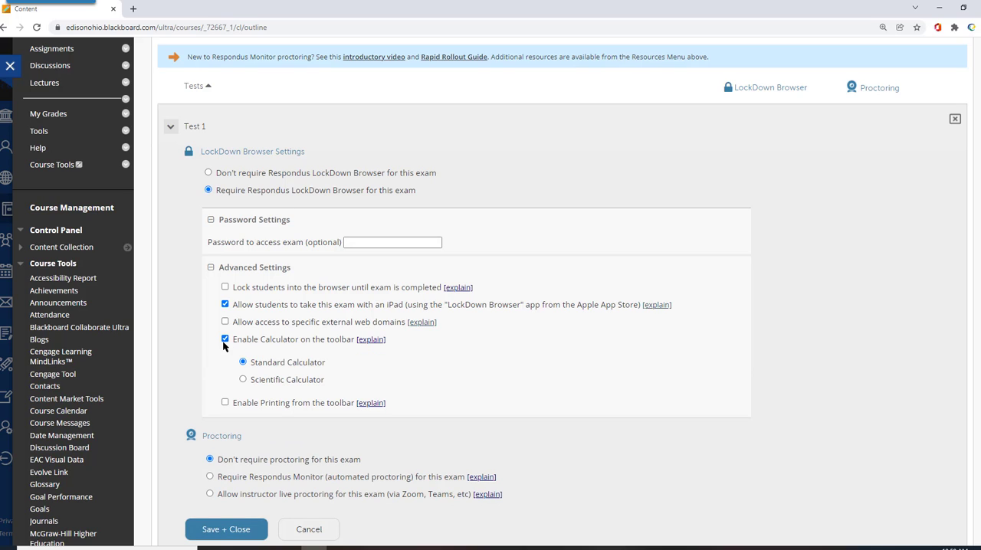
pyautogui.click(243, 379)
pyautogui.scroll(-2, 499, 380)
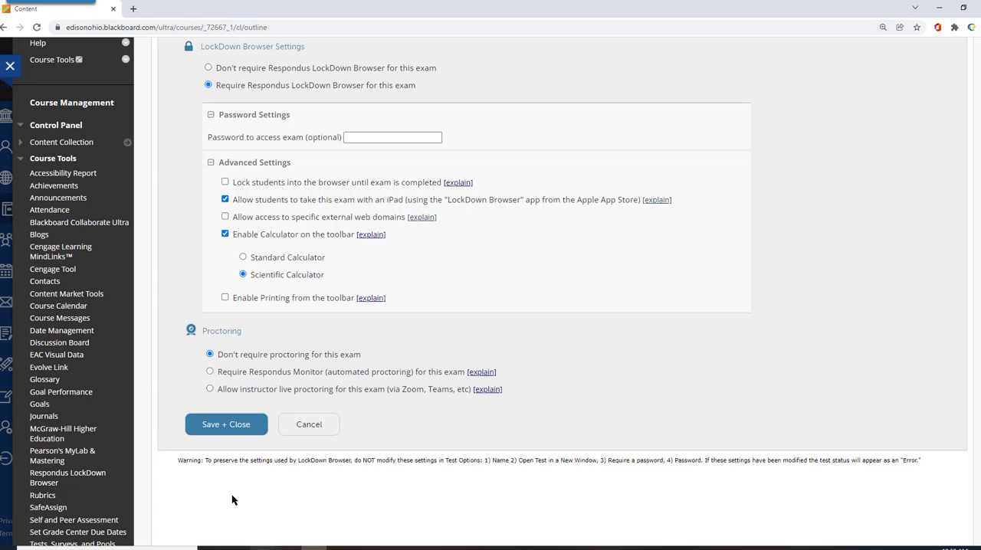
pyautogui.click(227, 425)
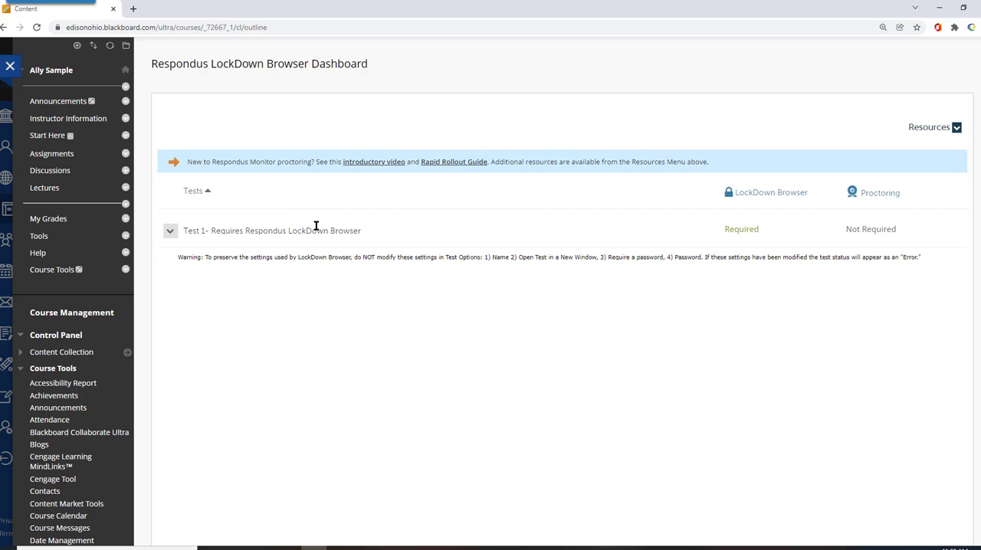
# Reopen the settings of Test 1 and require Respondus Monitor automated proctoring for the exam
pyautogui.click(171, 233)
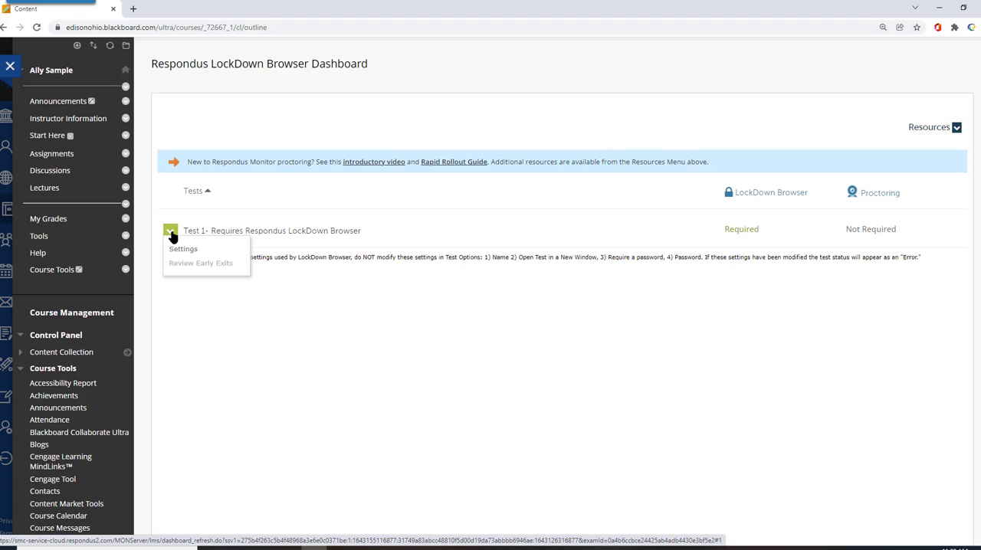
pyautogui.click(184, 249)
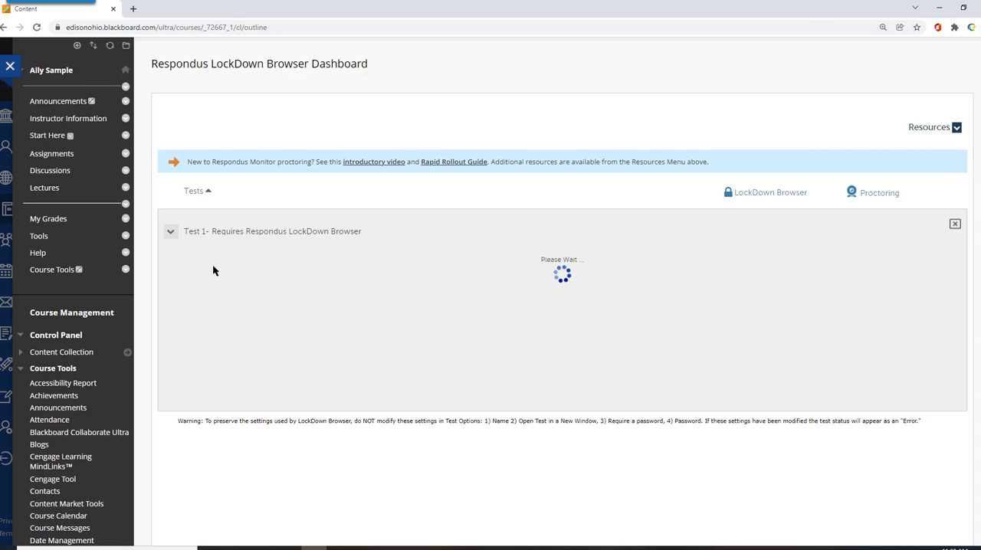
pyautogui.scroll(-2, 371, 222)
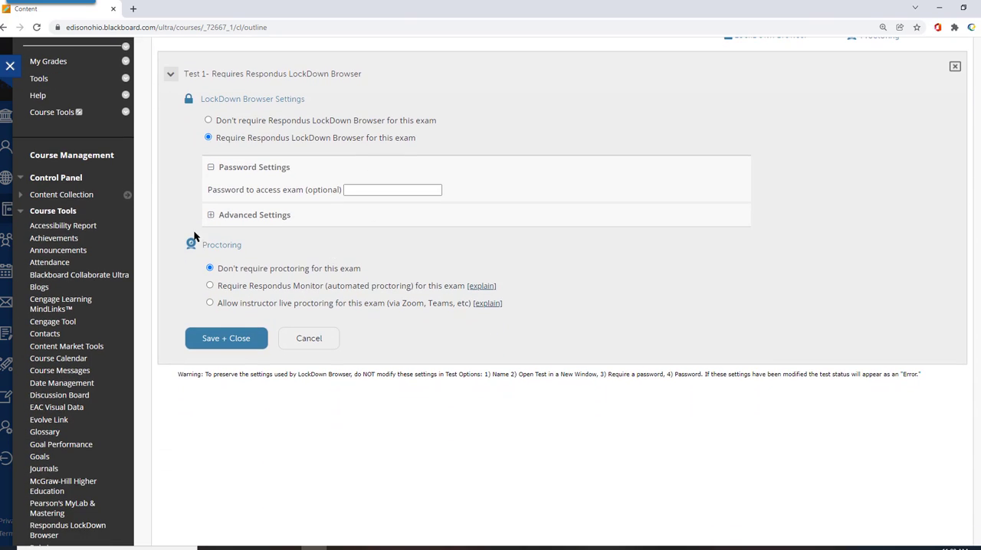
pyautogui.click(210, 286)
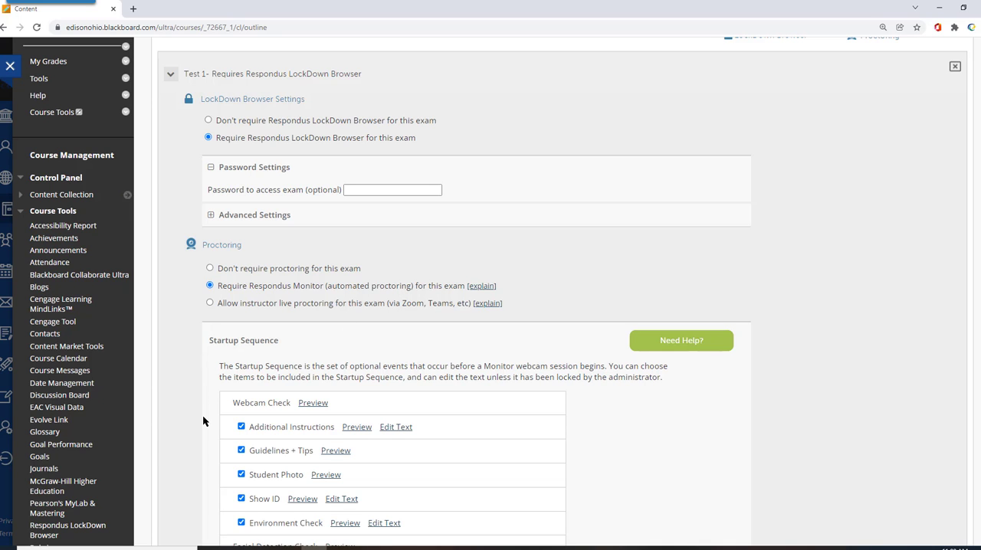
# Review the startup sequence, facial detection and advanced proctoring settings of Test 1, and save the proctoring setup
pyautogui.scroll(-3, 203, 423)
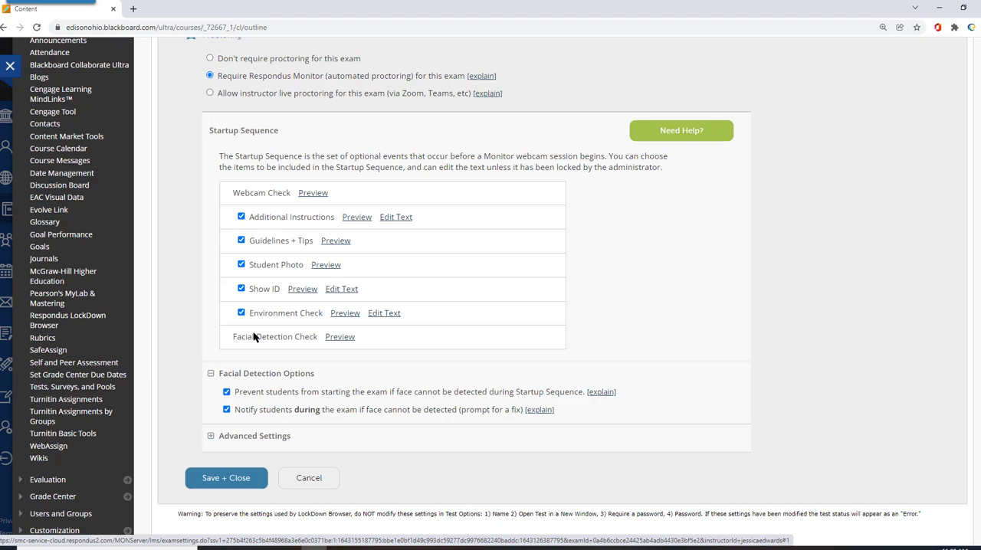
pyautogui.click(210, 436)
pyautogui.scroll(-3, 307, 402)
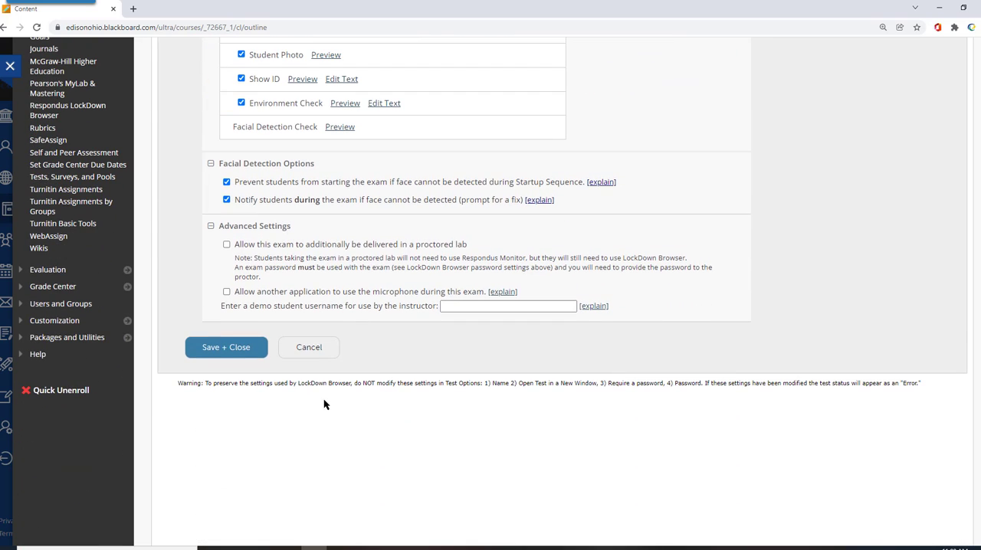
pyautogui.scroll(2, 376, 383)
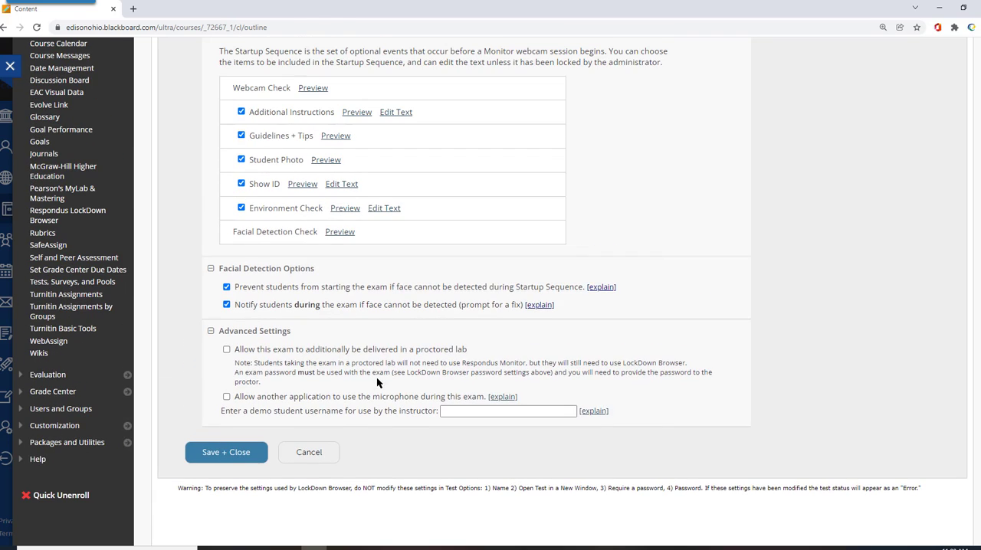
pyautogui.click(211, 332)
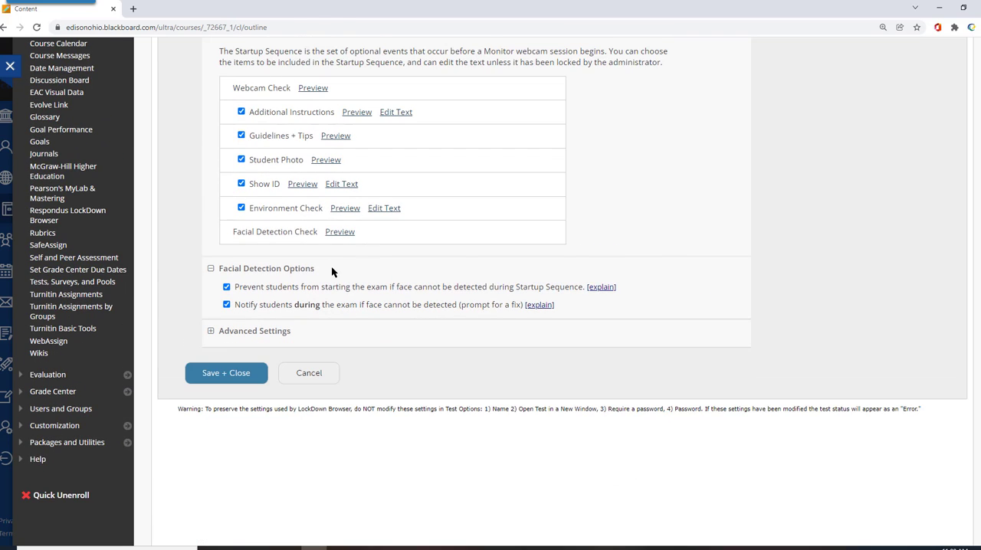
pyautogui.click(215, 376)
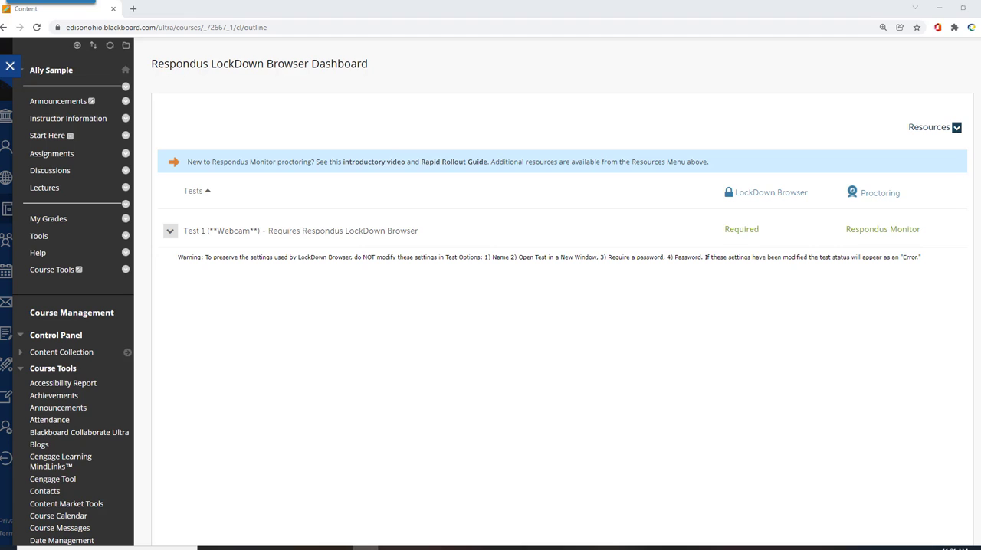
# Check how Test 1 is listed in the Assignments content area, and return to the Respondus LockDown Browser dashboard
pyautogui.click(38, 155)
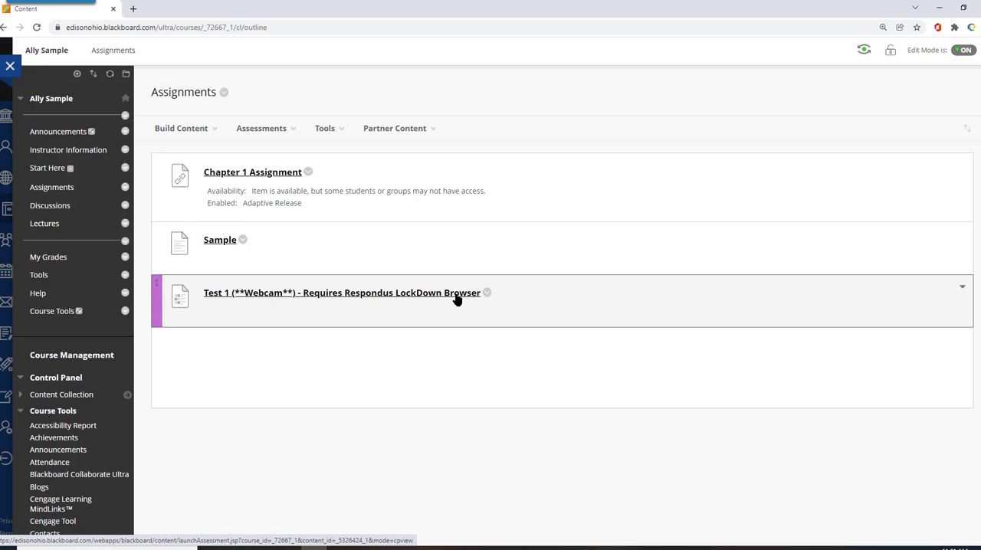
pyautogui.scroll(-4, 72, 253)
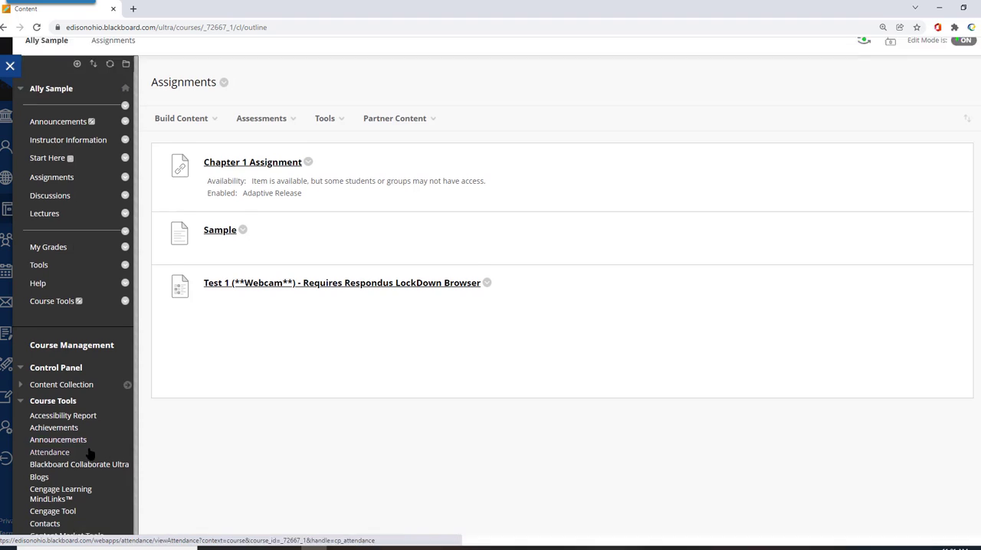
pyautogui.click(48, 415)
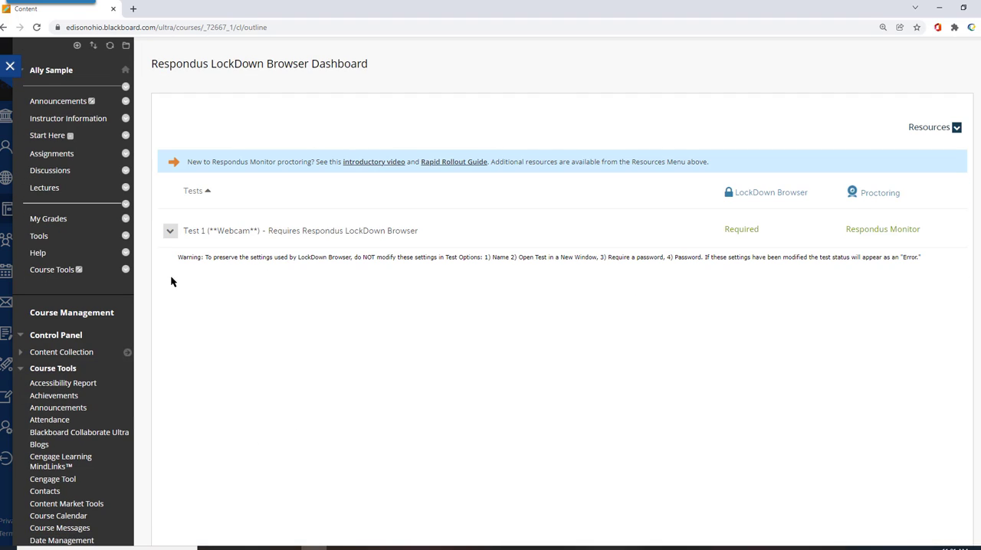
# Open Test 1 for editing from the course's list of tests under Tests, Surveys, and Pools
pyautogui.scroll(-4, 121, 433)
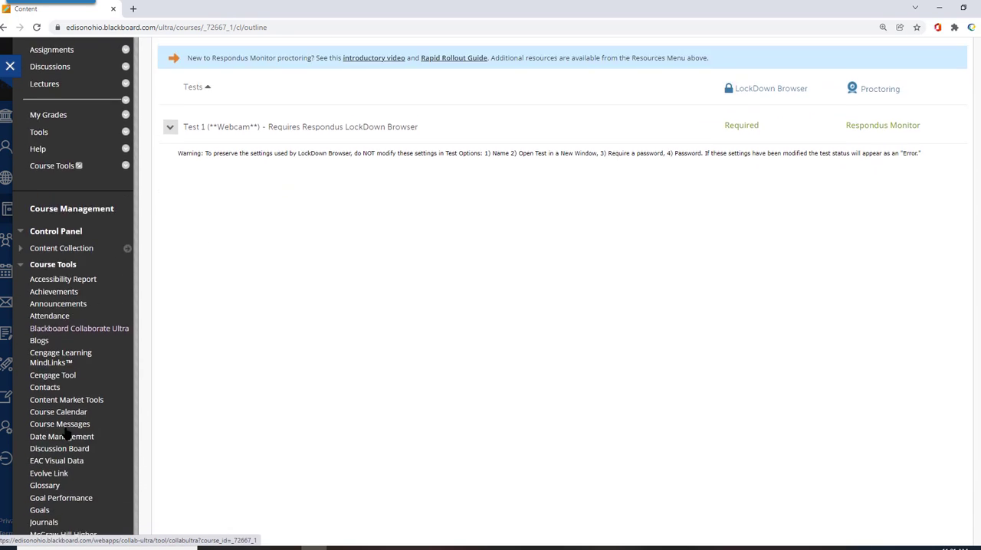
pyautogui.scroll(-1, 61, 442)
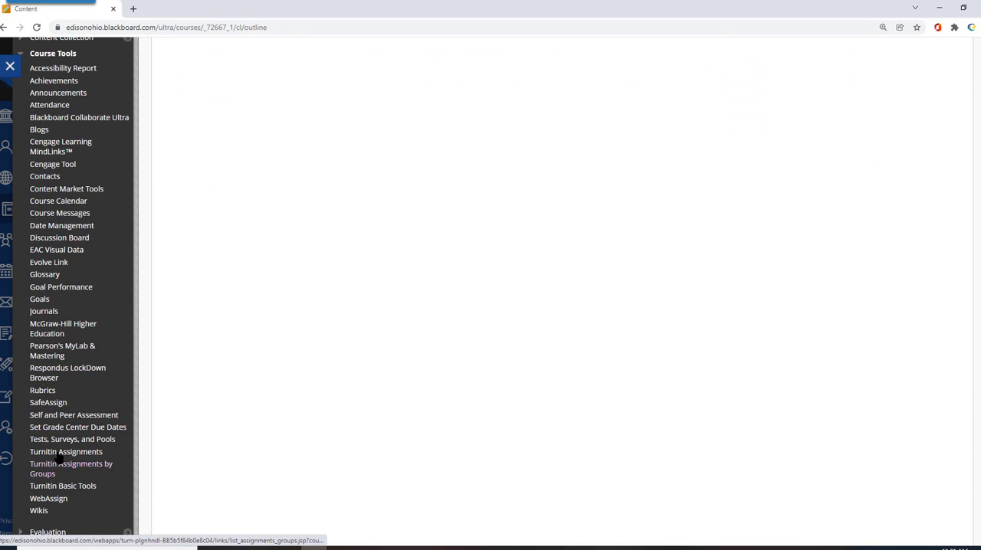
pyautogui.click(65, 439)
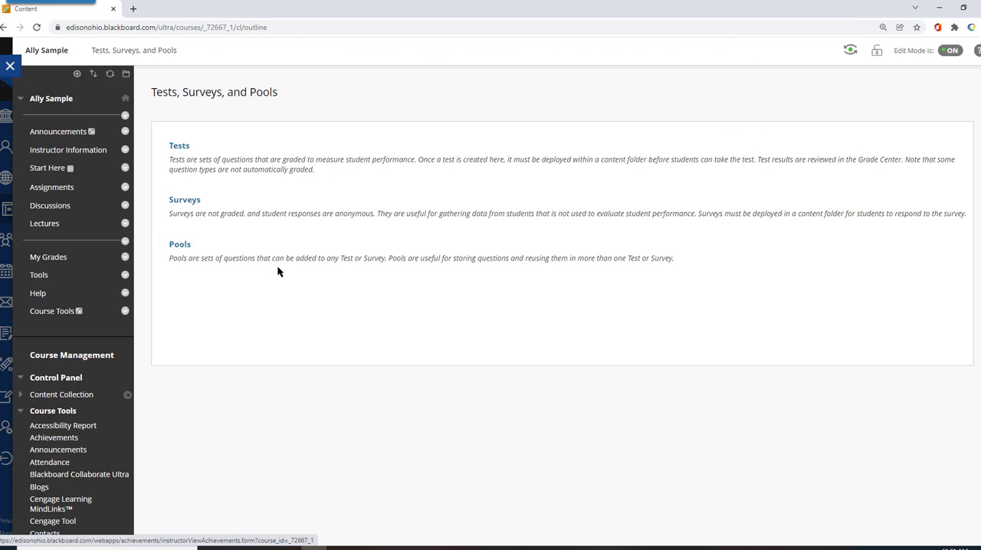
pyautogui.click(178, 148)
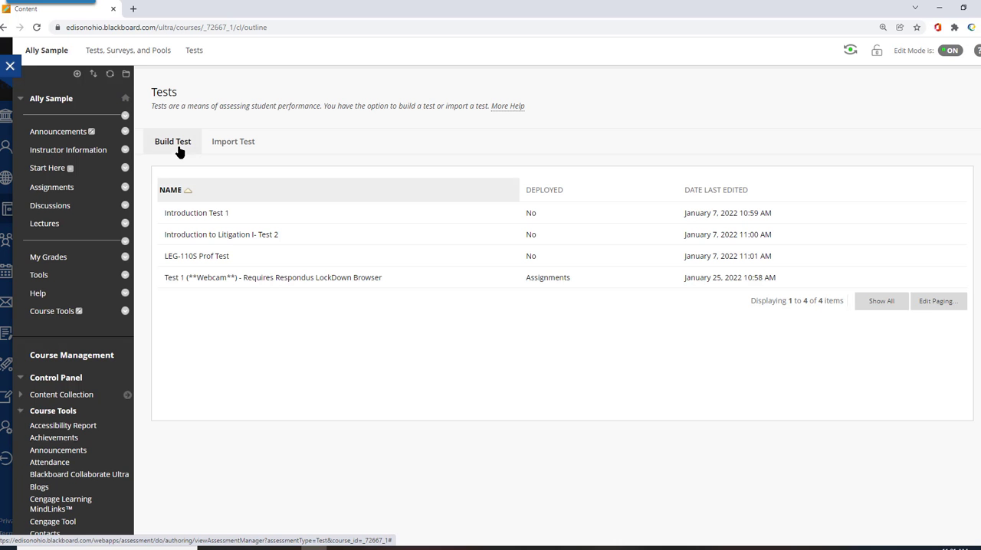
pyautogui.click(388, 278)
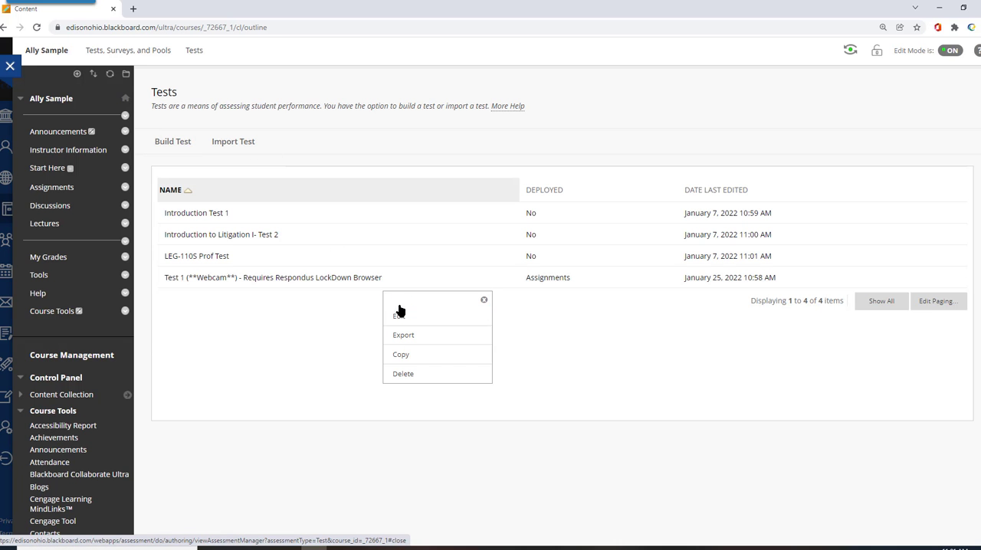
pyautogui.click(399, 317)
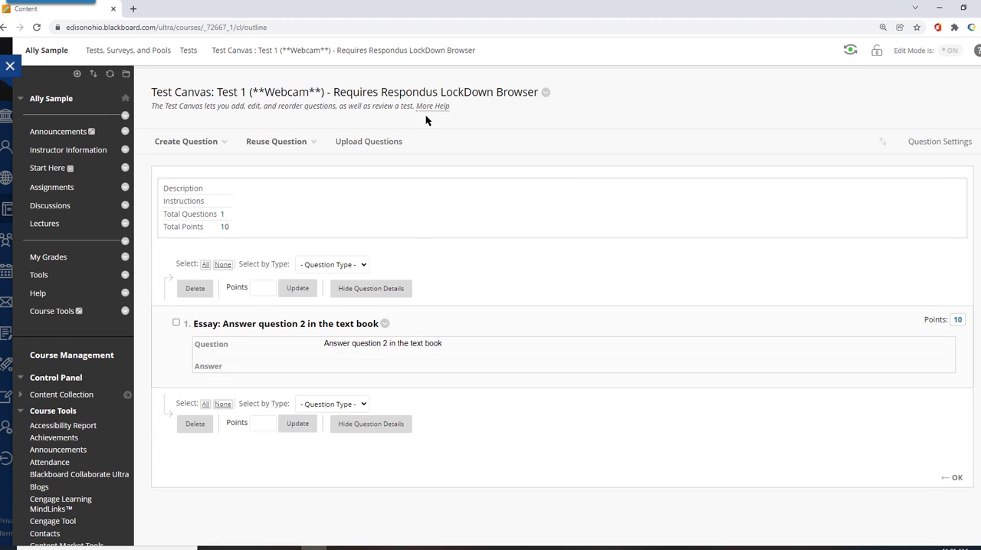
# Rename the test as "Test 1 (**Webcam**)", removing the LockDown Browser requirement text, and submit the change
pyautogui.click(546, 92)
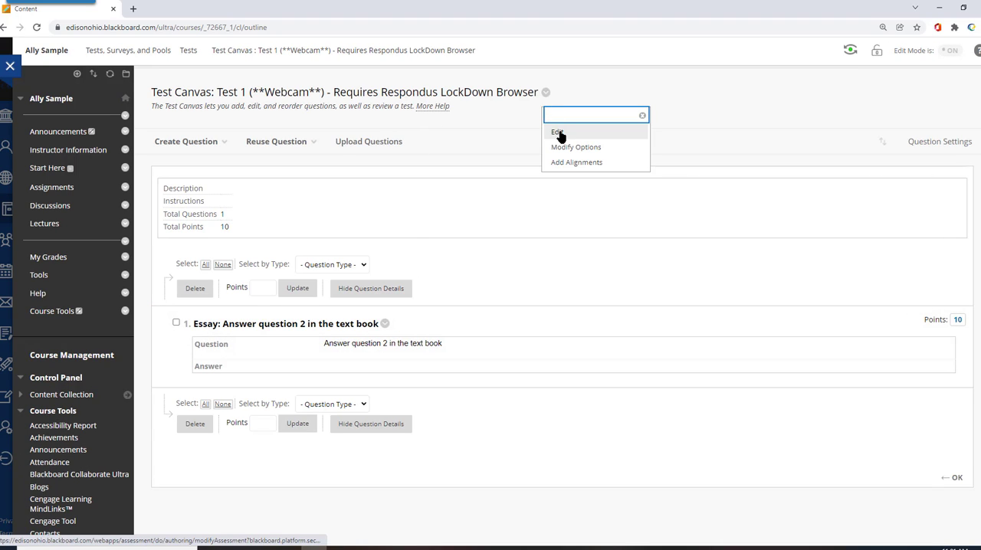
pyautogui.click(557, 133)
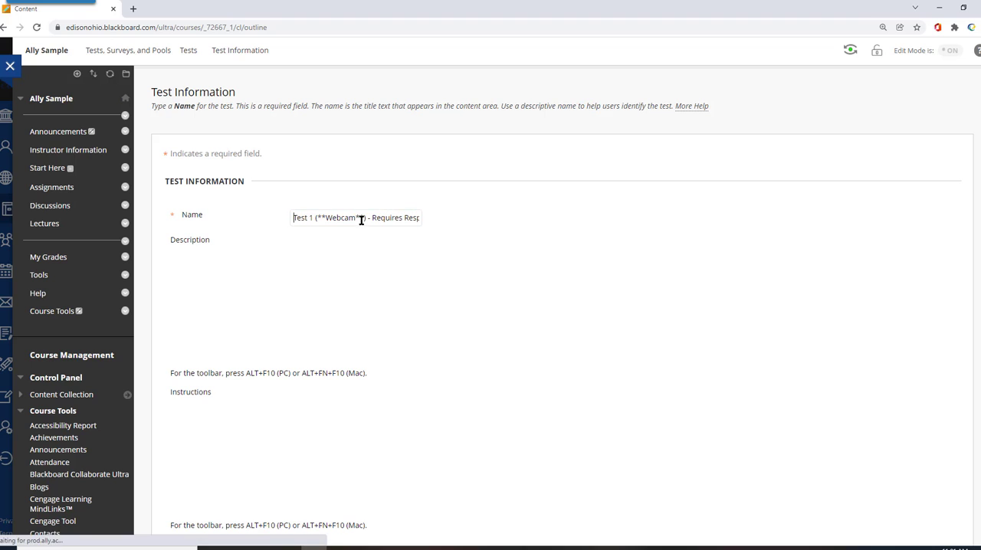
pyautogui.moveTo(371, 220); pyautogui.dragTo(487, 227)
pyautogui.press('BackSpace')
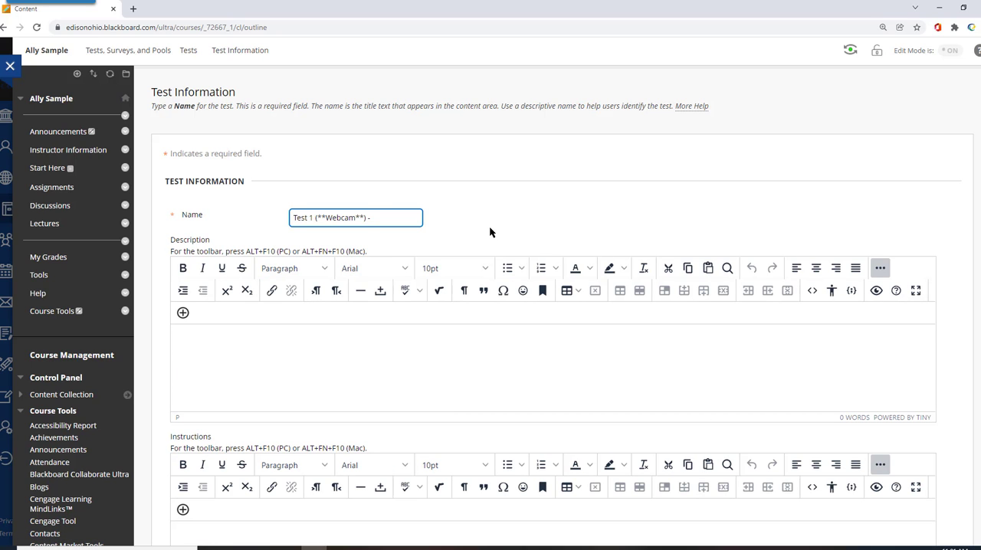
pyautogui.press('BackSpace')
pyautogui.press('BackSpace')
pyautogui.scroll(-3, 686, 172)
pyautogui.click(930, 473)
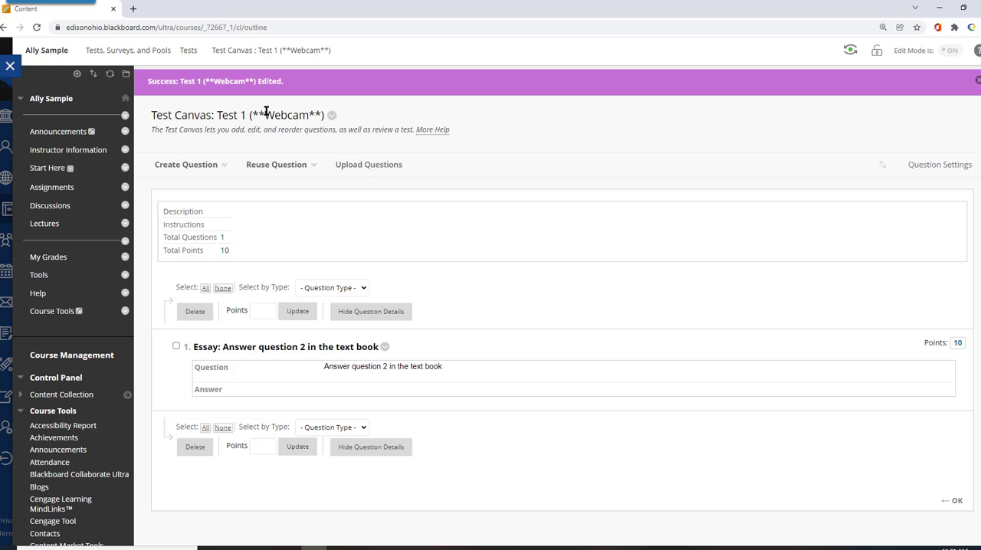
# Reopen the Respondus LockDown Browser dashboard and apply Fix It to Test 1's LockDown Browser error
pyautogui.click(331, 116)
pyautogui.scroll(-2, 143, 457)
pyautogui.scroll(2, 142, 458)
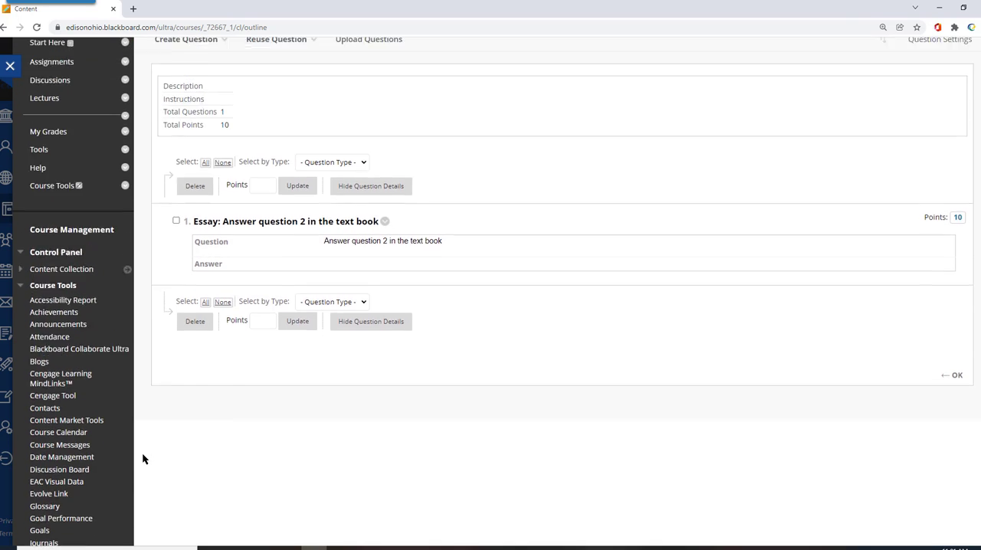
pyautogui.scroll(-2, 143, 458)
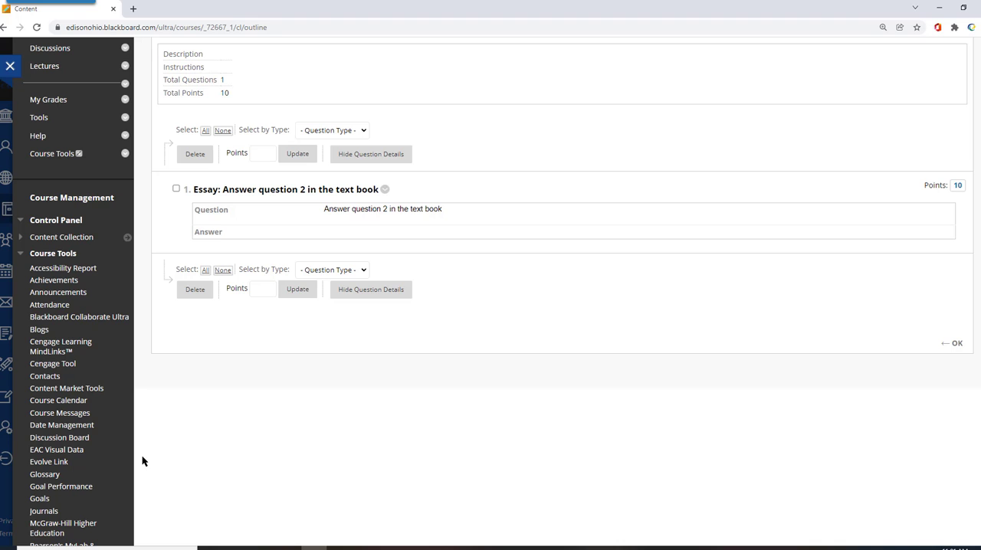
pyautogui.scroll(-2, 49, 430)
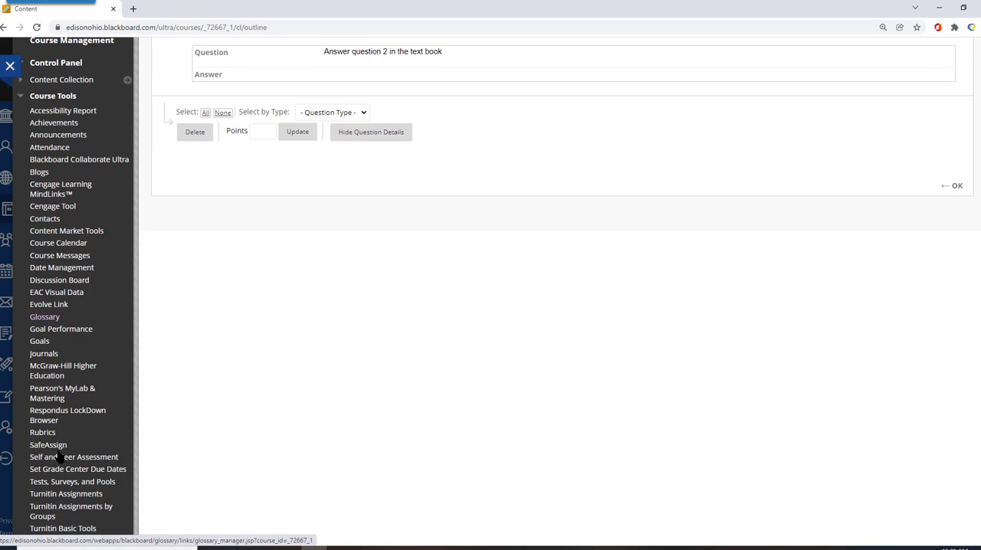
pyautogui.click(49, 420)
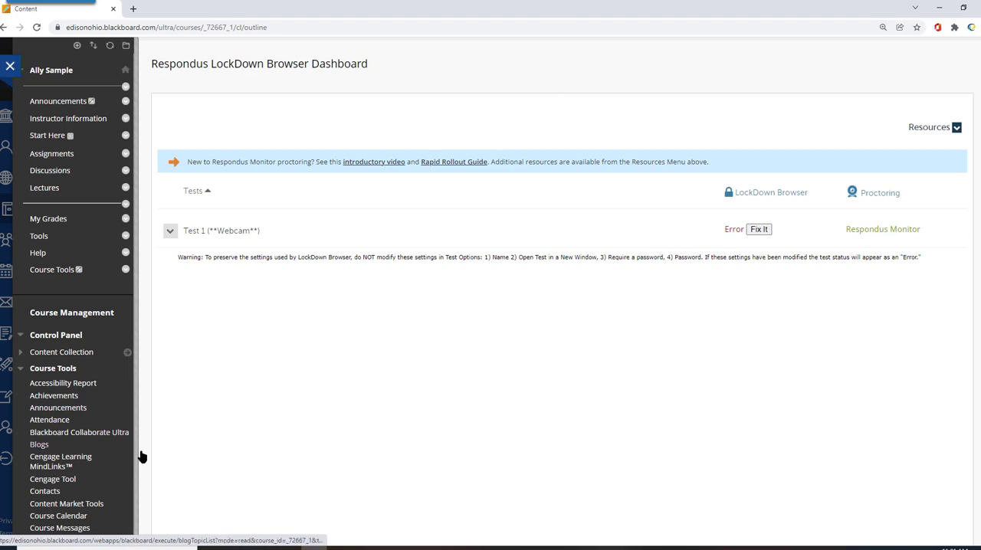
pyautogui.click(761, 231)
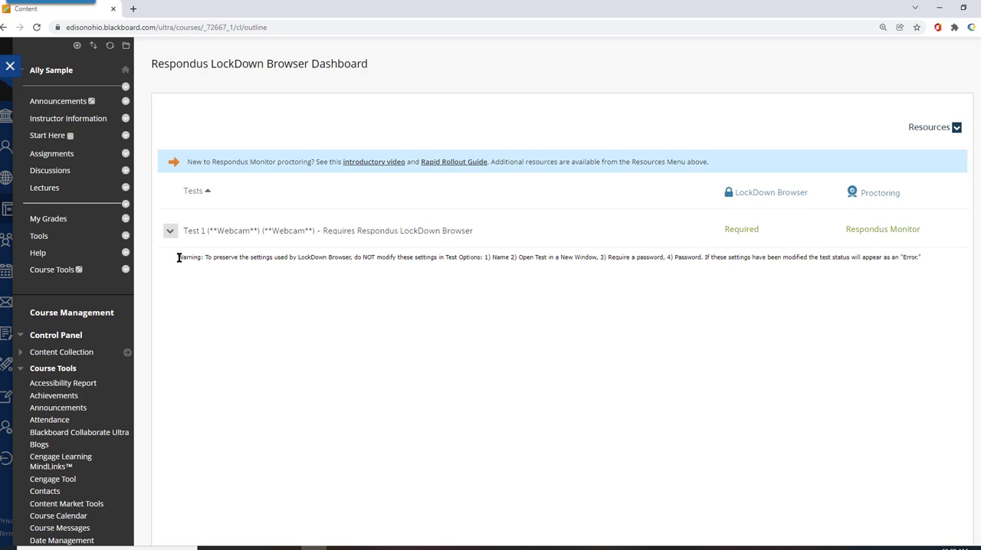
# Highlight the warning about test options that must not be modified, and clear the selection
pyautogui.moveTo(207, 257); pyautogui.dragTo(918, 256)
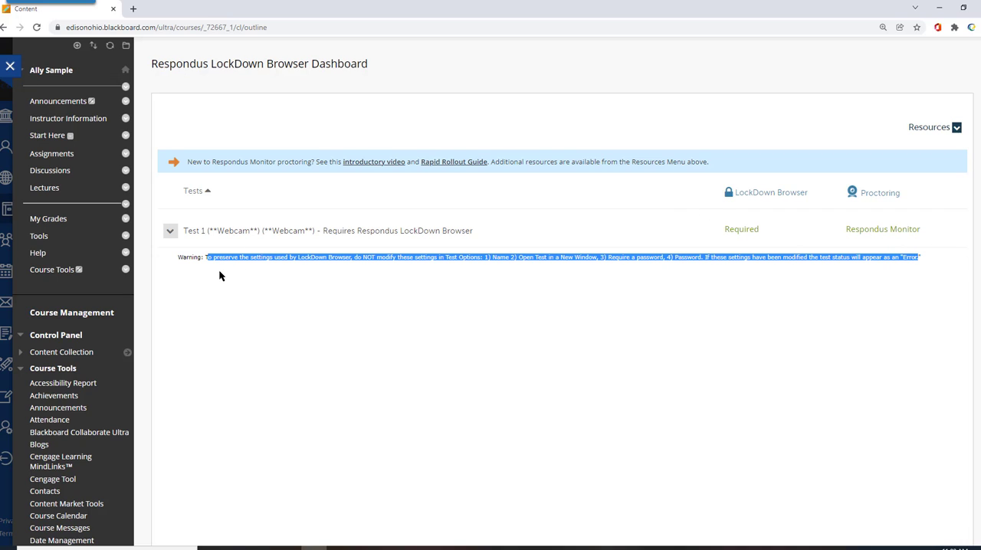
pyautogui.click(204, 230)
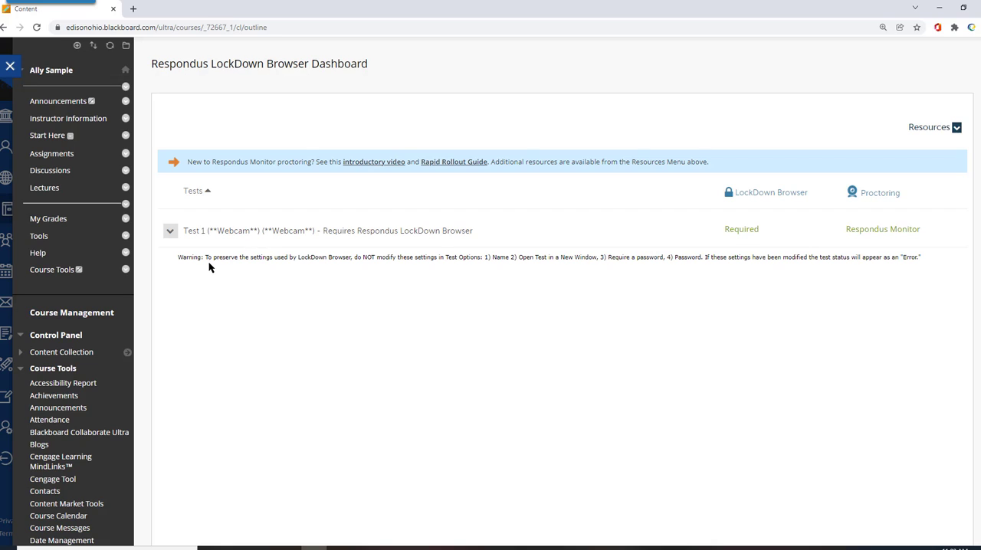